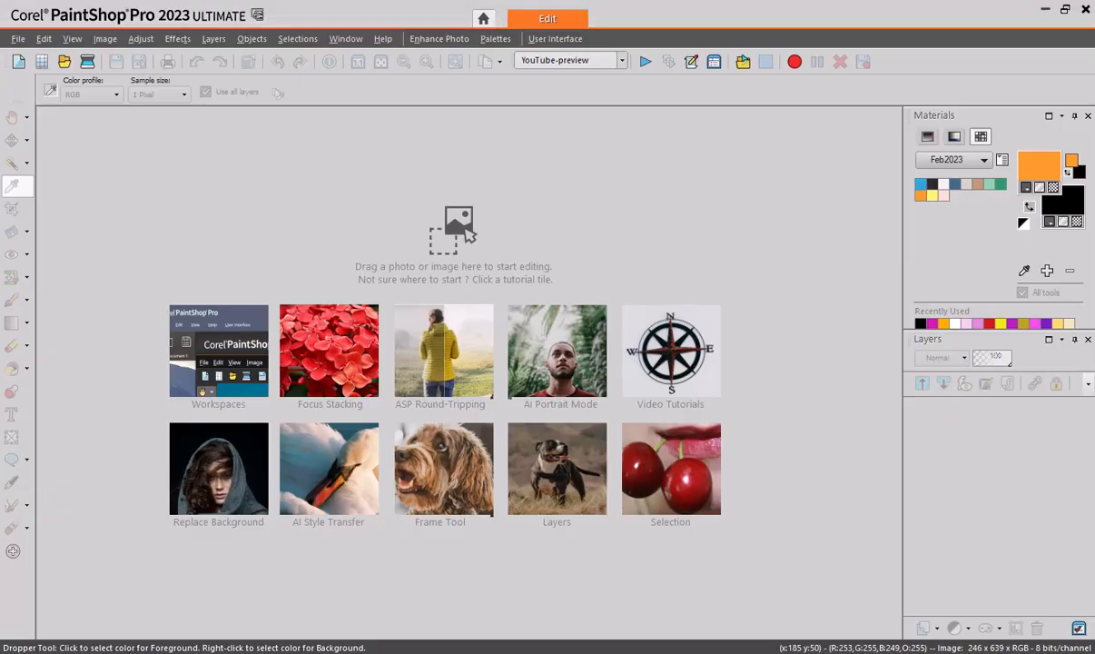
Step: Read the blend mode descriptions in the Blending layers help topic open in the browser, from Normal down past Dissolve
{"action": "mouse_move", "coordinate": [139, 620]}
{"action": "left_click", "coordinate": [81, 584]}
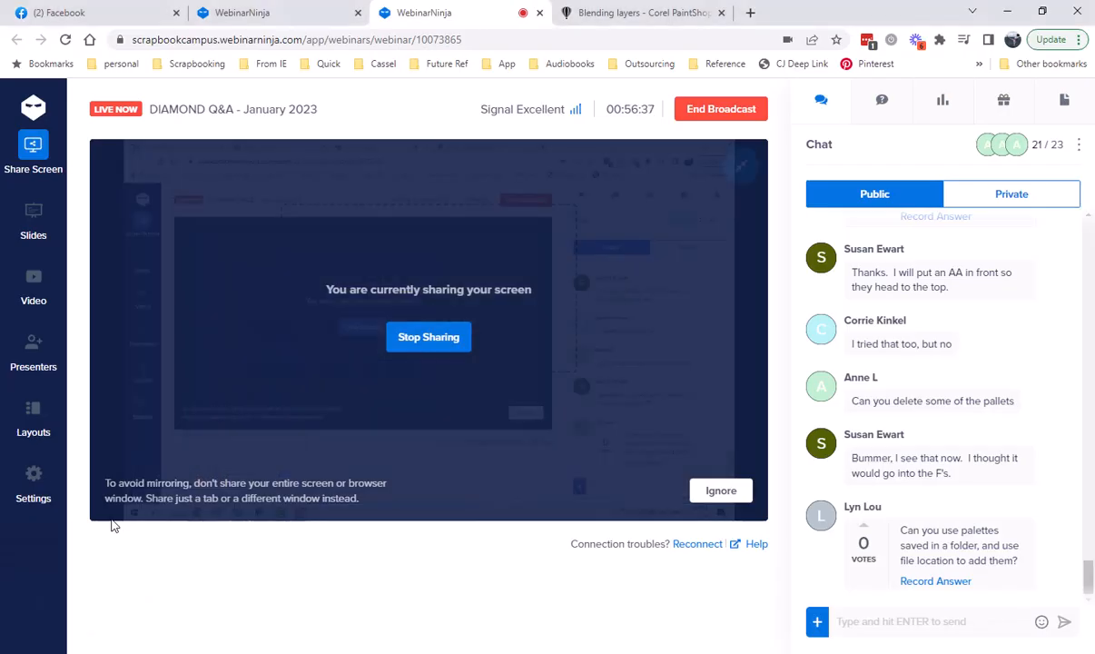
{"action": "left_click", "coordinate": [654, 13]}
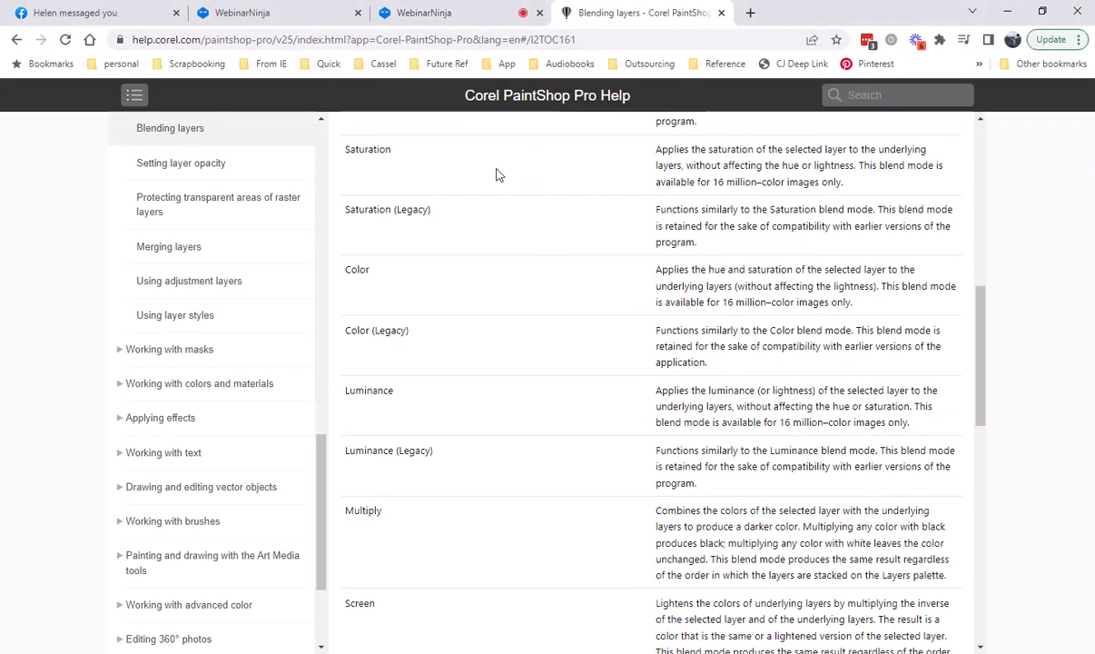
{"action": "scroll", "coordinate": [548, 186], "scroll_direction": "up", "scroll_amount": 3}
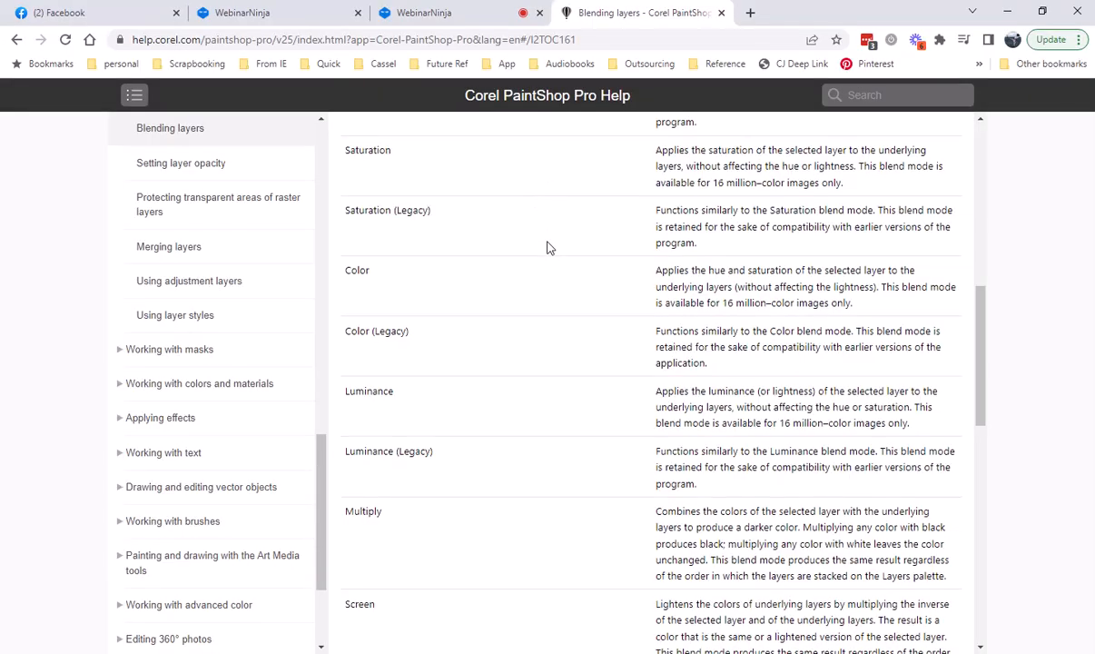
{"action": "scroll", "coordinate": [548, 316], "scroll_direction": "up", "scroll_amount": 2}
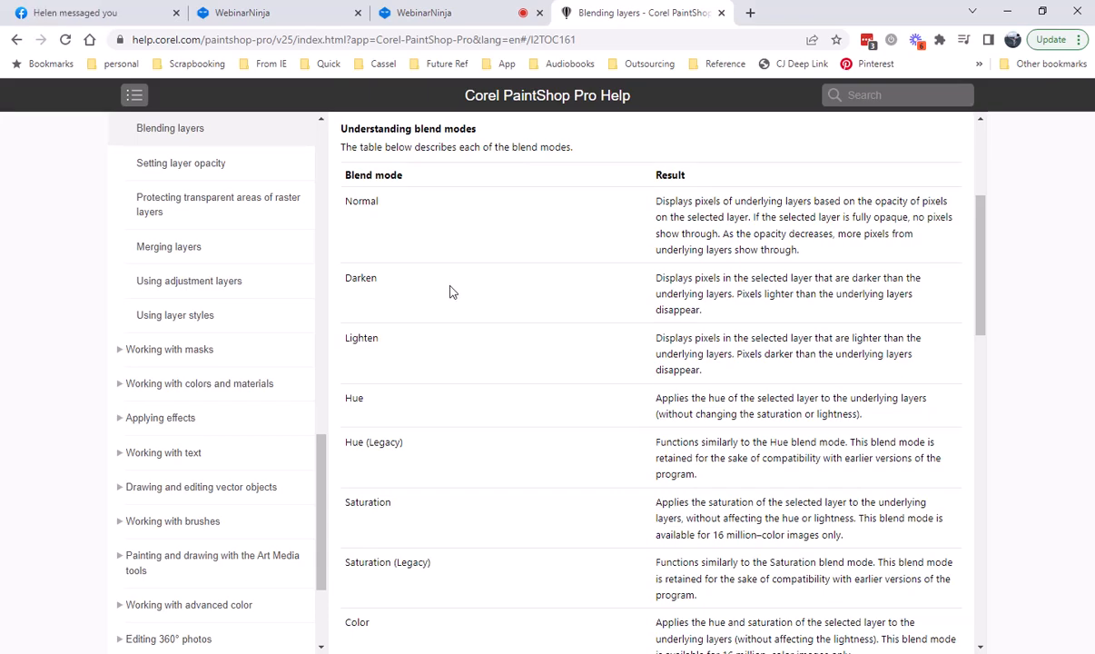
{"action": "scroll", "coordinate": [452, 290], "scroll_direction": "down", "scroll_amount": 1}
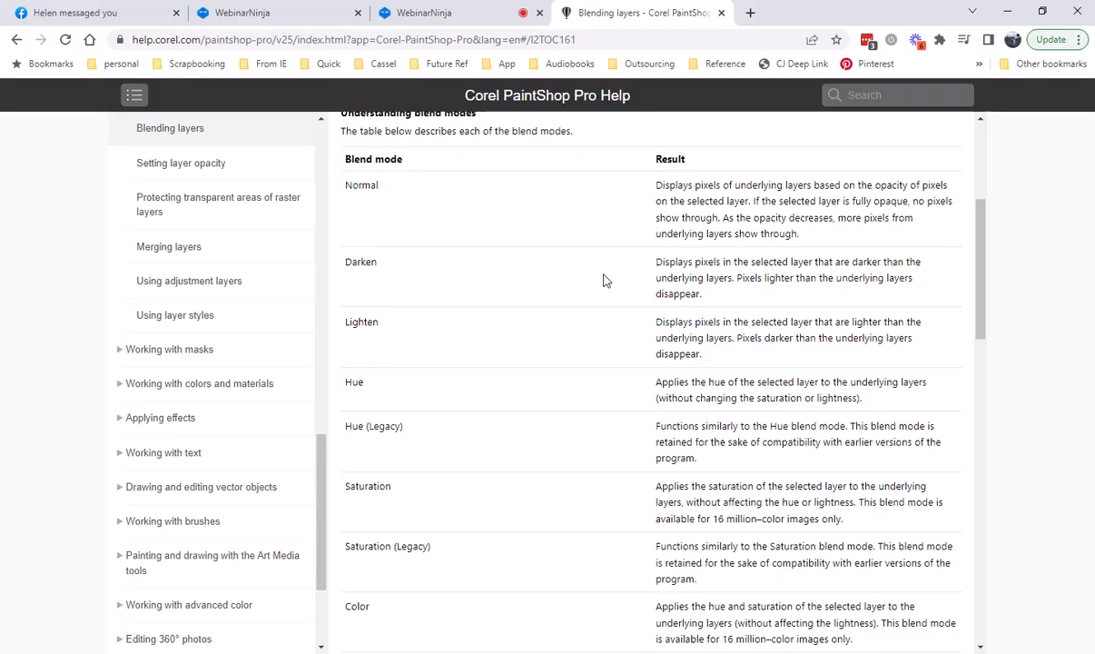
{"action": "scroll", "coordinate": [517, 492], "scroll_direction": "up", "scroll_amount": 1}
{"action": "scroll", "coordinate": [499, 467], "scroll_direction": "down", "scroll_amount": 3}
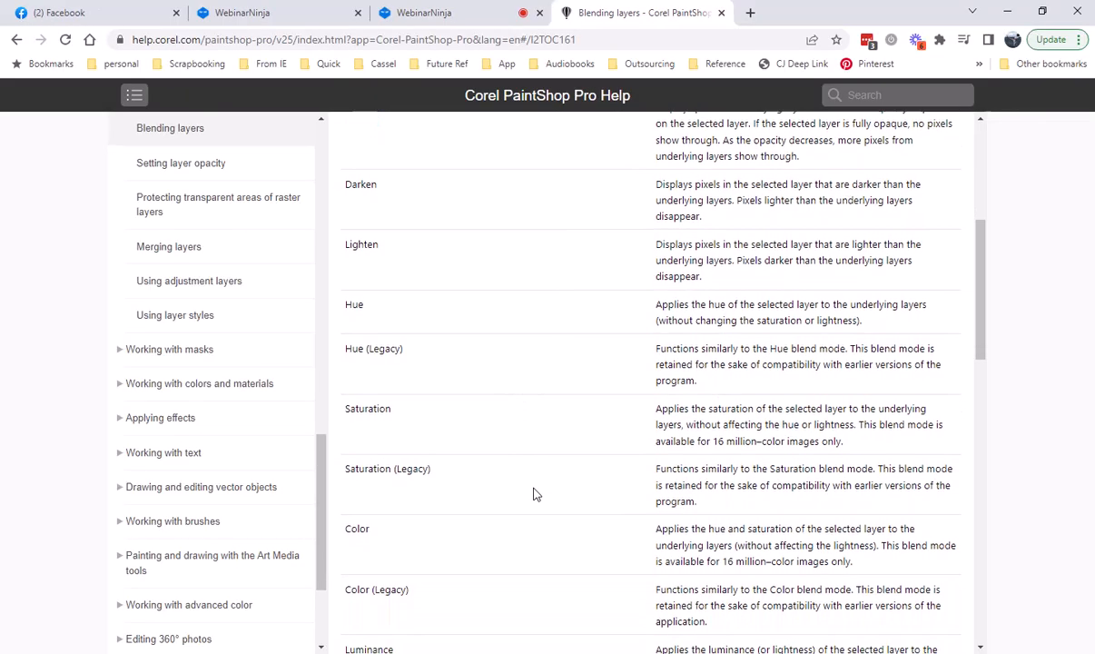
{"action": "scroll", "coordinate": [545, 472], "scroll_direction": "up", "scroll_amount": 2}
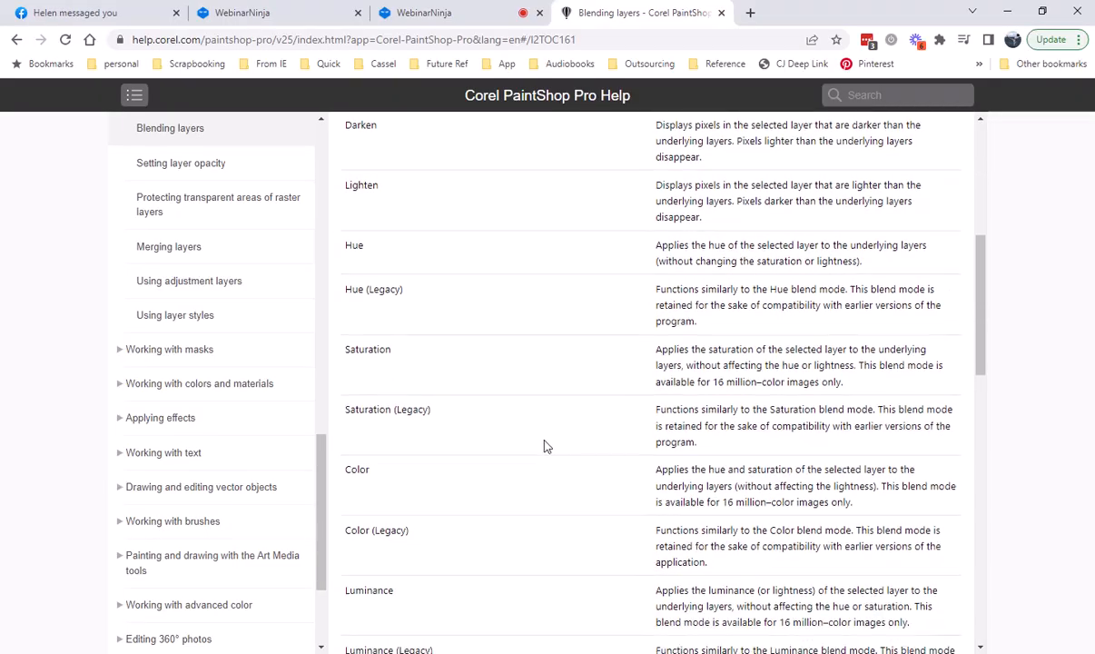
{"action": "scroll", "coordinate": [547, 427], "scroll_direction": "down", "scroll_amount": 3}
{"action": "scroll", "coordinate": [552, 408], "scroll_direction": "down", "scroll_amount": 1}
{"action": "scroll", "coordinate": [532, 386], "scroll_direction": "down", "scroll_amount": 1}
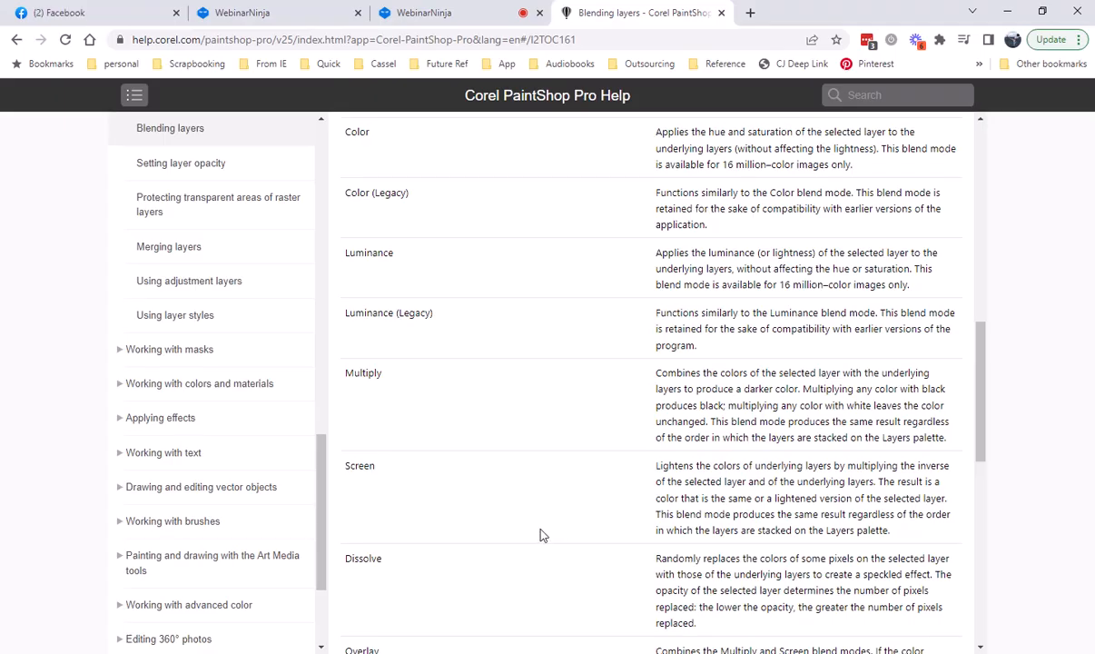
{"action": "scroll", "coordinate": [545, 522], "scroll_direction": "down", "scroll_amount": 1}
{"action": "scroll", "coordinate": [545, 516], "scroll_direction": "down", "scroll_amount": 1}
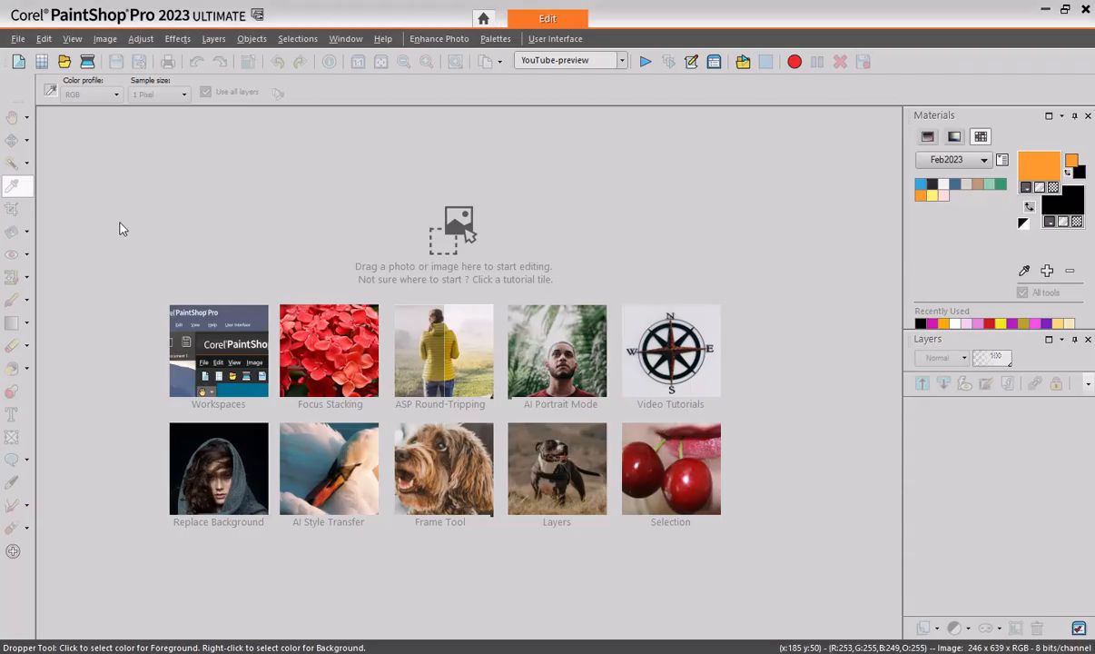
Step: Open 2000-abstract-multi-colored-textured-backdrop.jpg and boxed-water-is-better-rXJXsecq8YU-unsplash.jpg together from the QA-2023-01-15 folder in PaintShop Pro
{"action": "left_click", "coordinate": [63, 60]}
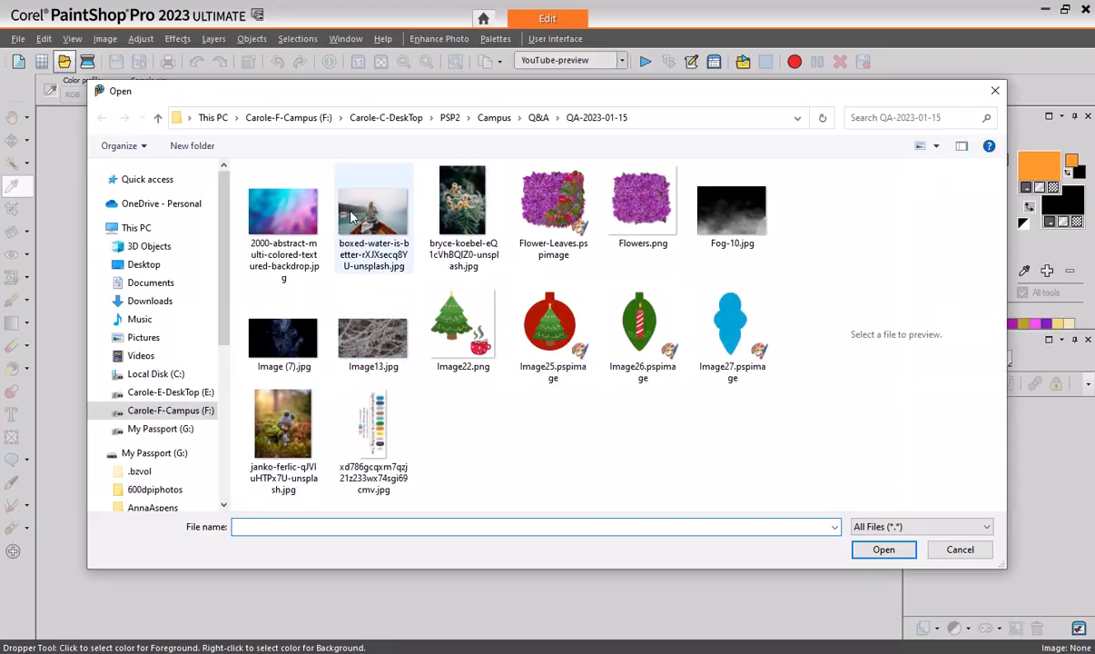
{"action": "left_click", "coordinate": [353, 216]}
{"action": "left_click", "coordinate": [283, 218], "text": "ctrl"}
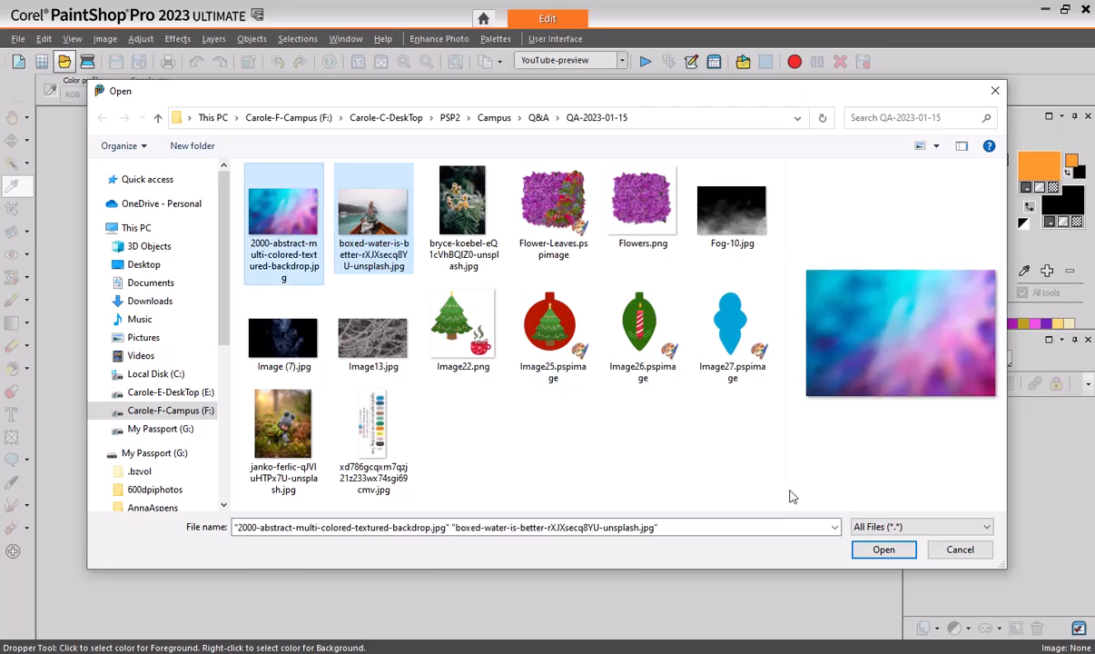
{"action": "left_click", "coordinate": [876, 551]}
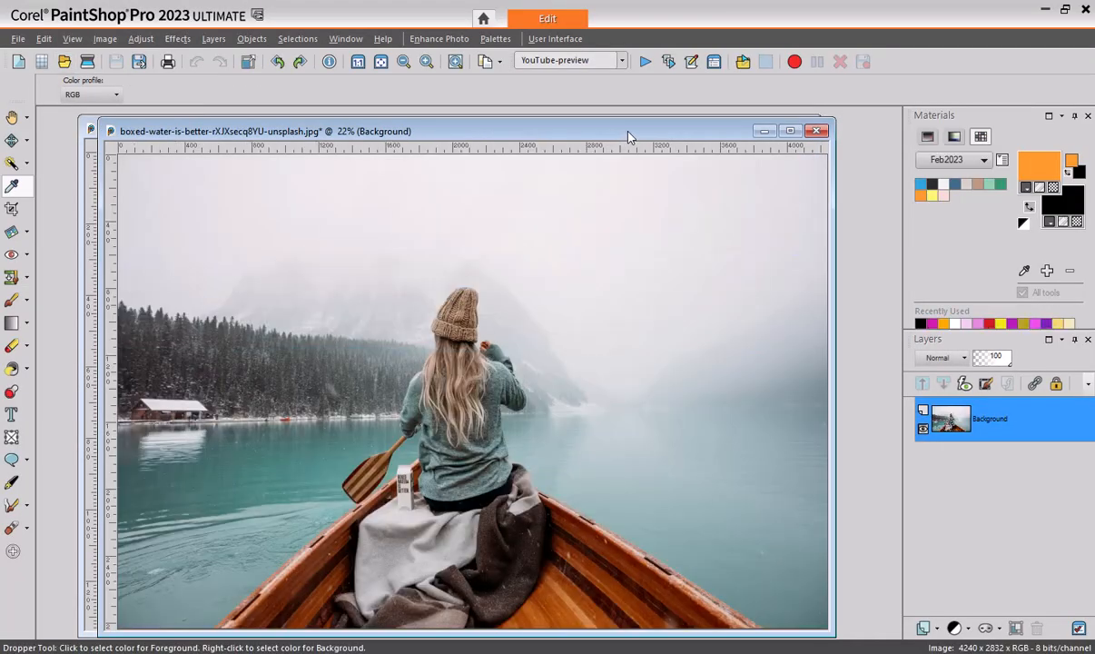
Step: Offset the two image windows and copy the abstract backdrop into the boat photo as a new layer
{"action": "left_click_drag", "start_coordinate": [624, 132], "coordinate": [644, 134]}
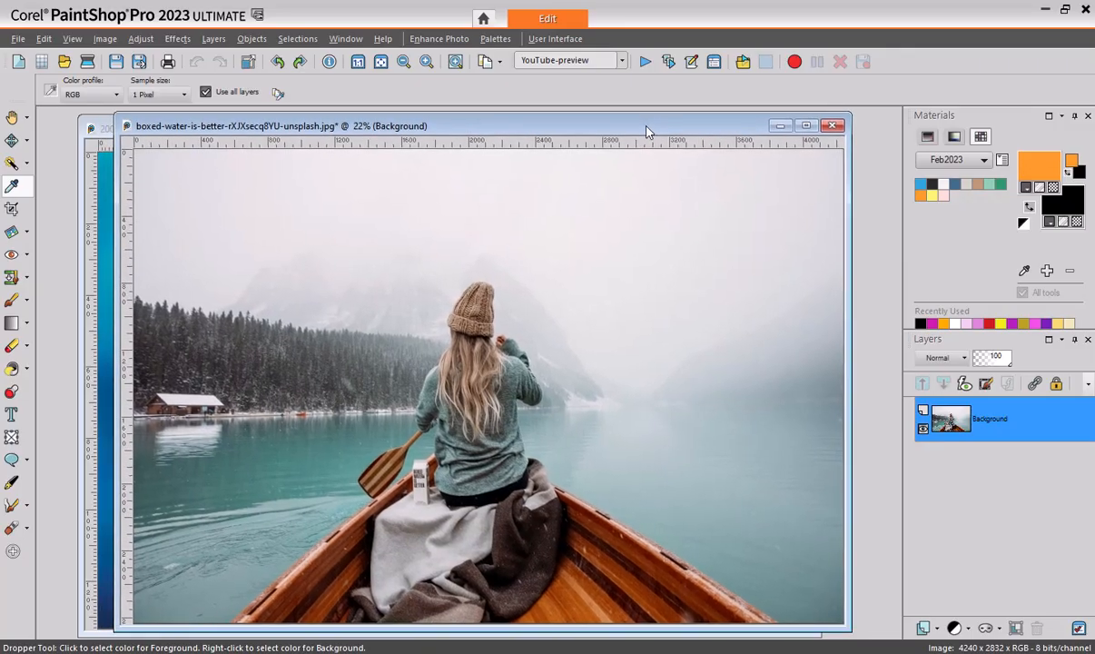
{"action": "mouse_move", "coordinate": [191, 153]}
{"action": "left_click", "coordinate": [104, 131]}
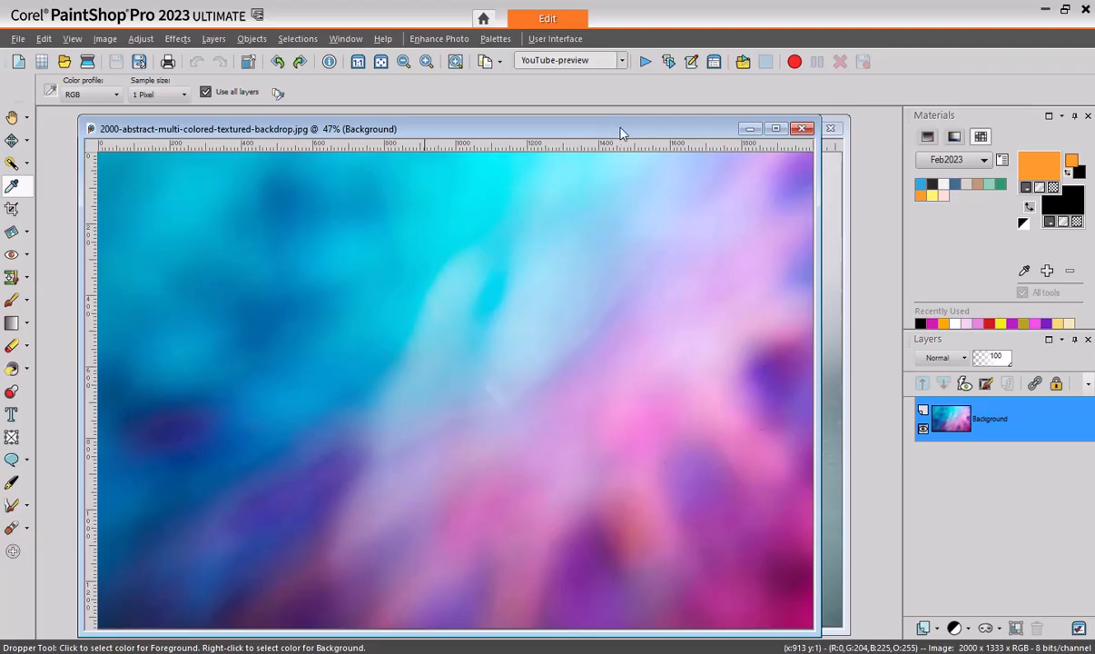
{"action": "left_click_drag", "start_coordinate": [620, 128], "coordinate": [501, 134]}
{"action": "left_click", "coordinate": [713, 131]}
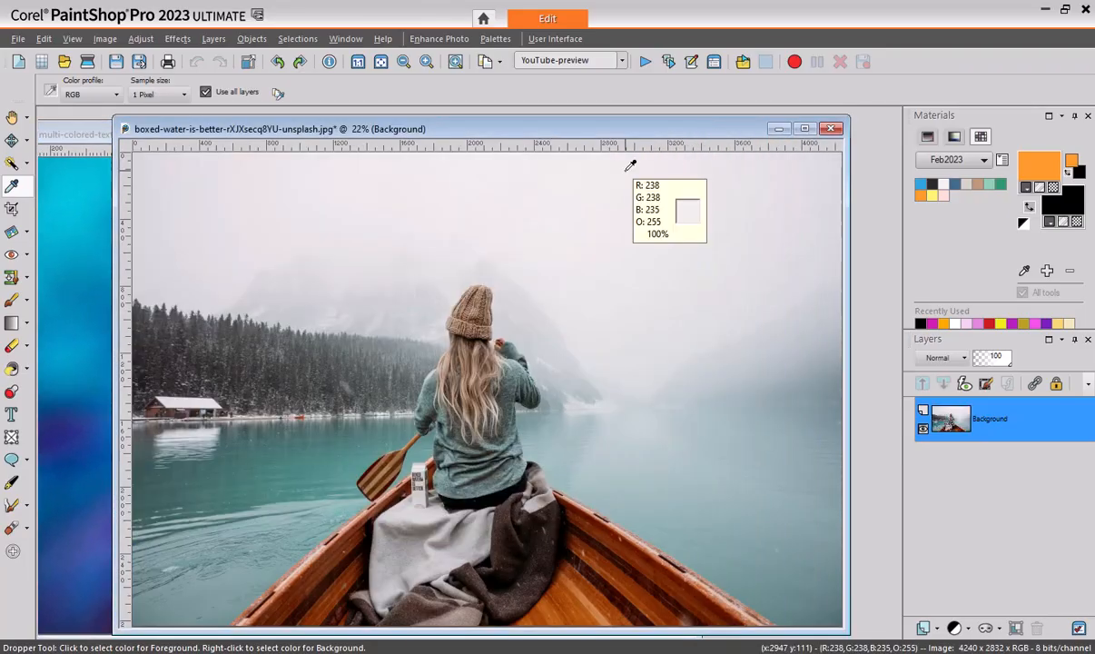
{"action": "key", "text": "ctrl+l"}
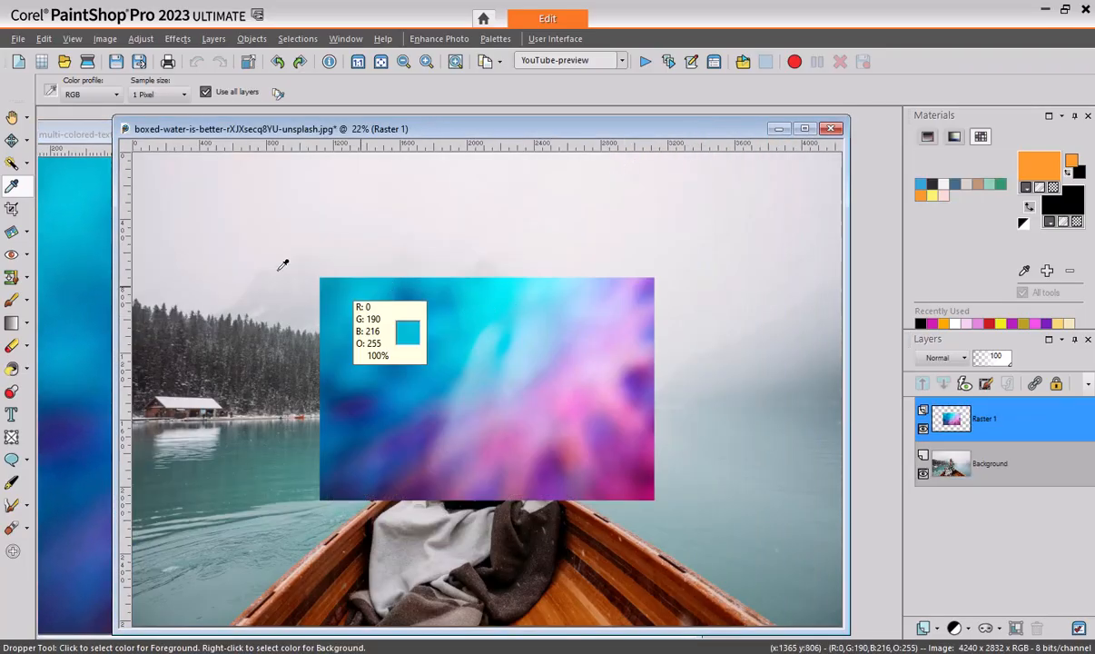
Step: Enlarge the abstract layer with the Pick tool in Scale mode to about 208% by 225%, covering nearly the whole boat photo
{"action": "left_click", "coordinate": [26, 139]}
{"action": "left_click", "coordinate": [64, 139]}
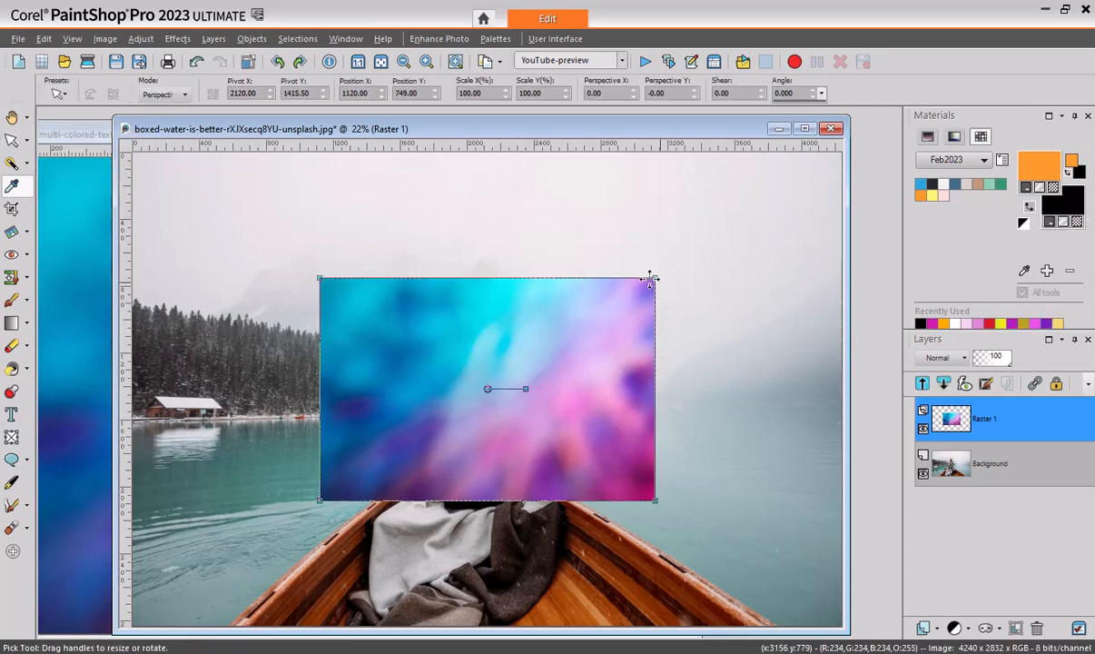
{"action": "left_click", "coordinate": [166, 95]}
{"action": "left_click", "coordinate": [164, 105]}
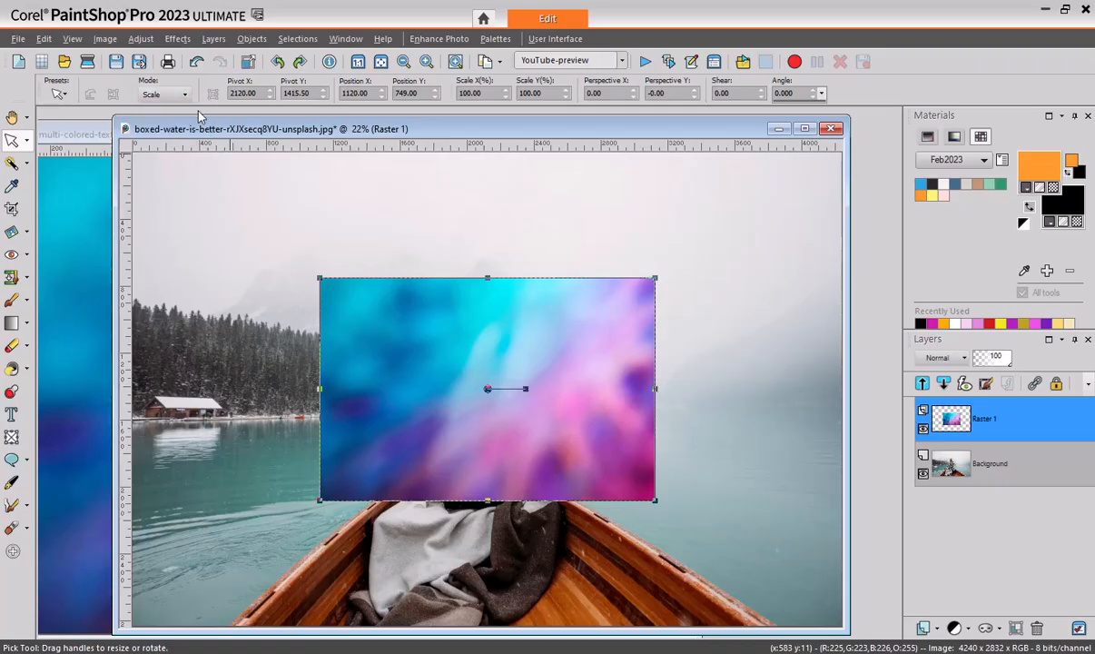
{"action": "left_click_drag", "start_coordinate": [647, 273], "coordinate": [808, 146]}
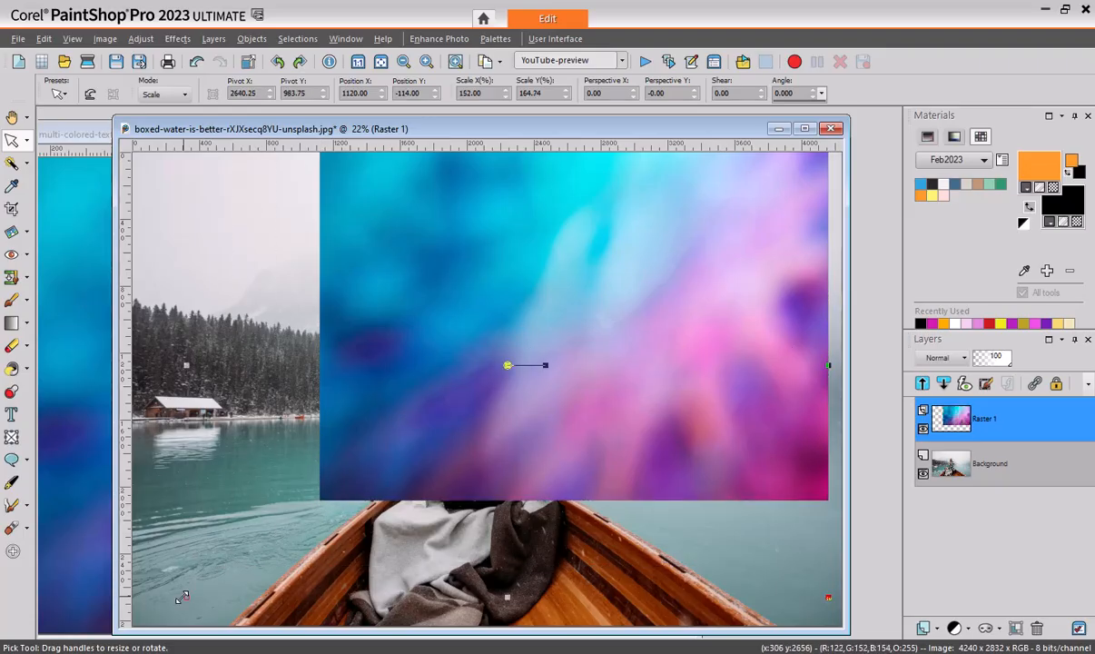
{"action": "left_click_drag", "start_coordinate": [183, 596], "coordinate": [129, 623]}
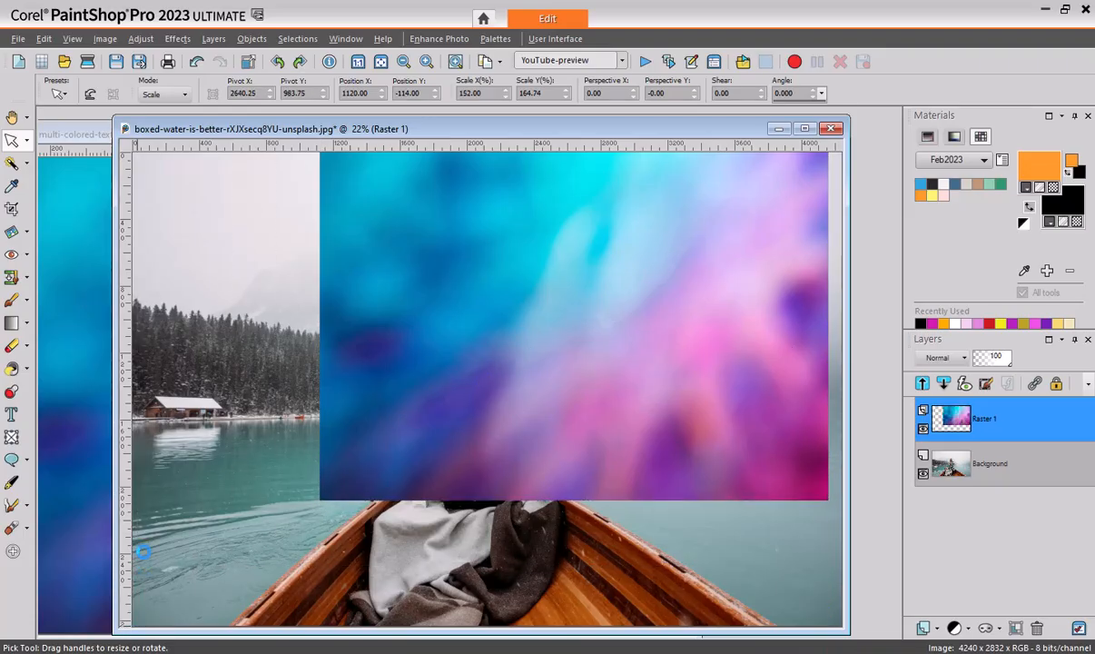
Step: Preview blend modes such as Hue and Overlay on the abstract layer, set it back to Normal and hide the layer
{"action": "left_click", "coordinate": [966, 362]}
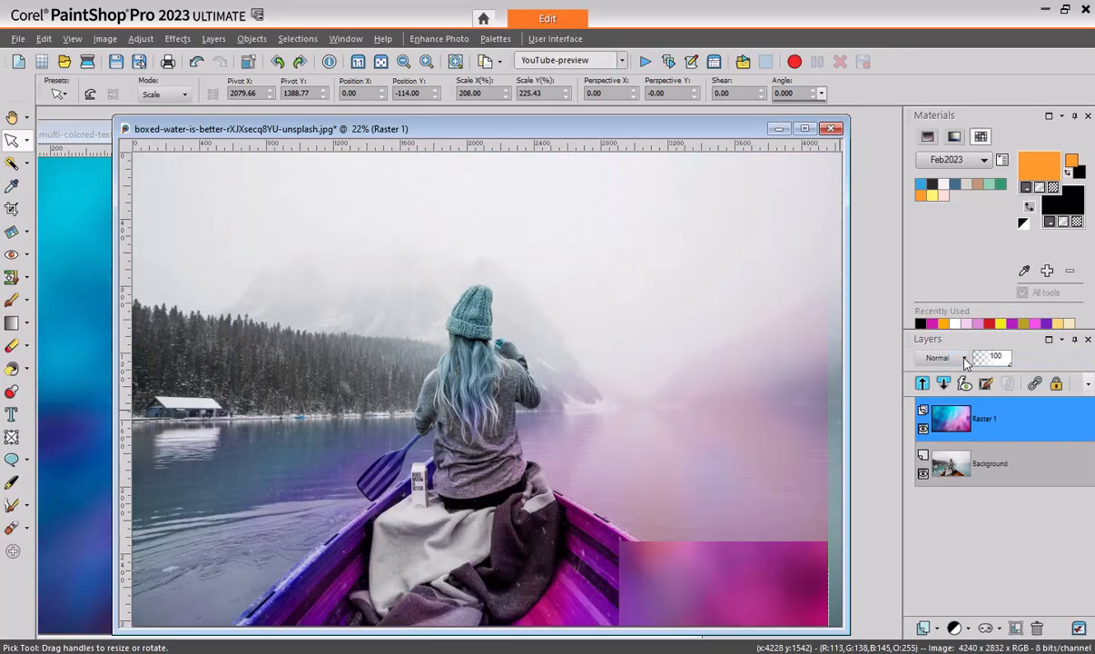
{"action": "left_click", "coordinate": [966, 362]}
{"action": "left_click", "coordinate": [966, 363]}
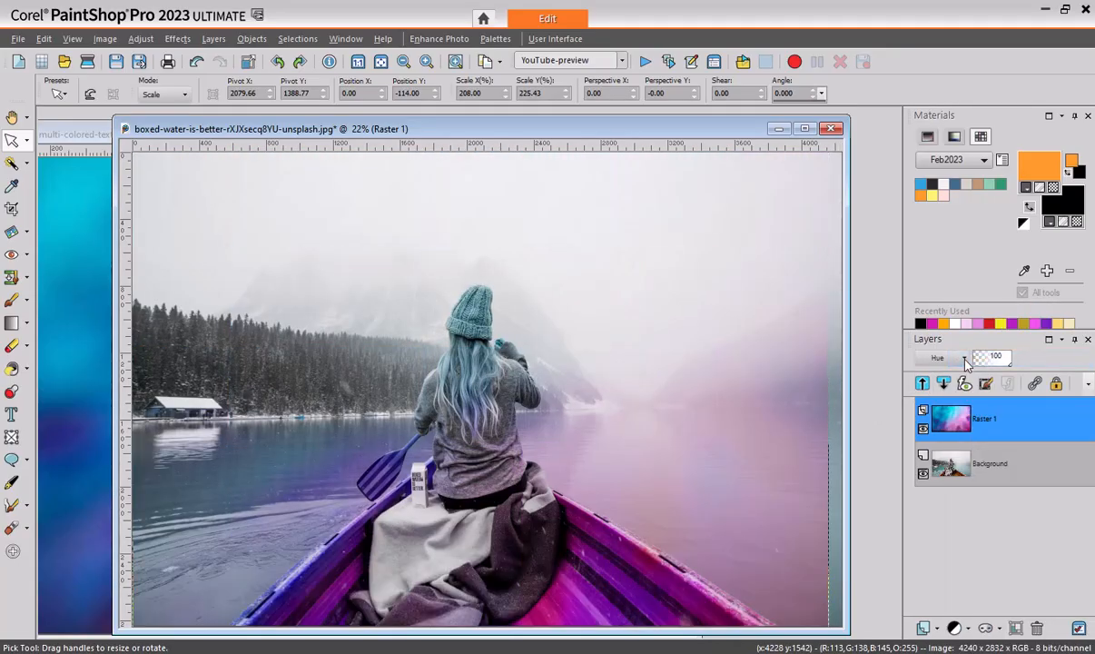
{"action": "left_click", "coordinate": [967, 363]}
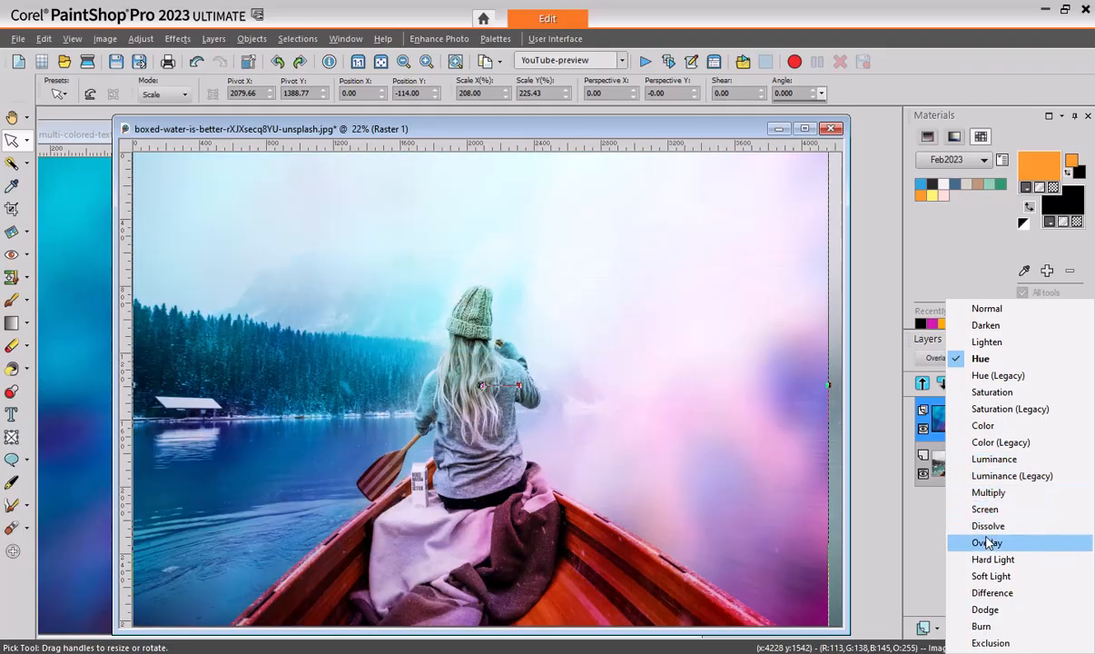
{"action": "left_click", "coordinate": [986, 309]}
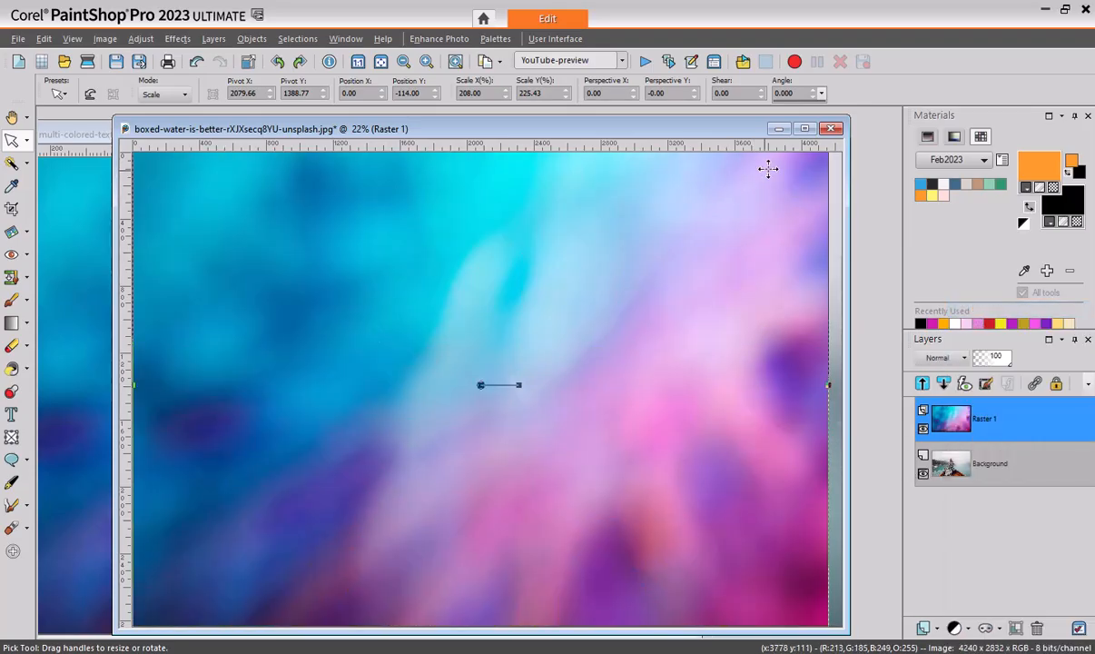
{"action": "left_click", "coordinate": [923, 430]}
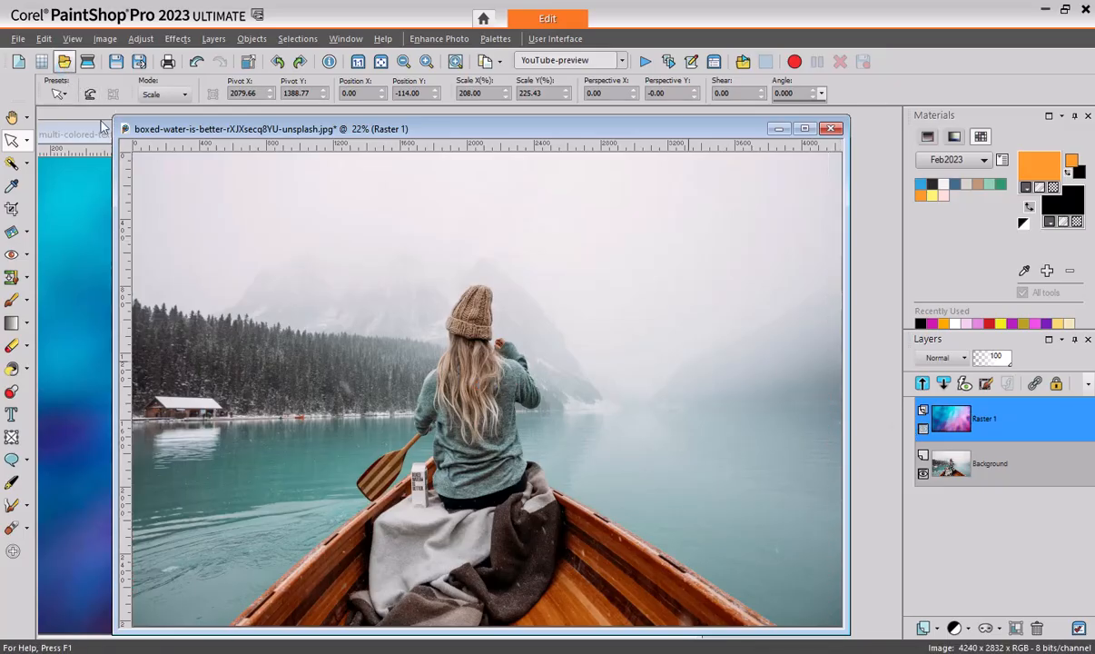
Step: Open Fog-10.jpg and copy it into the boat photo as a new layer above the abstract layer
{"action": "key", "text": "ctrl+o"}
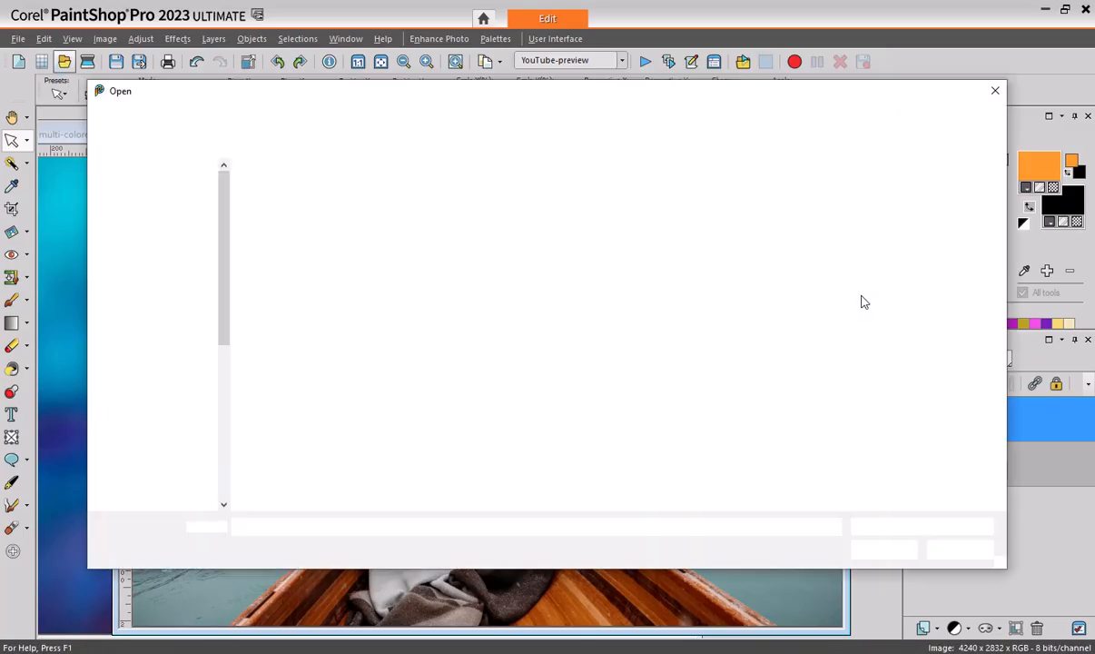
{"action": "key", "text": "Escape"}
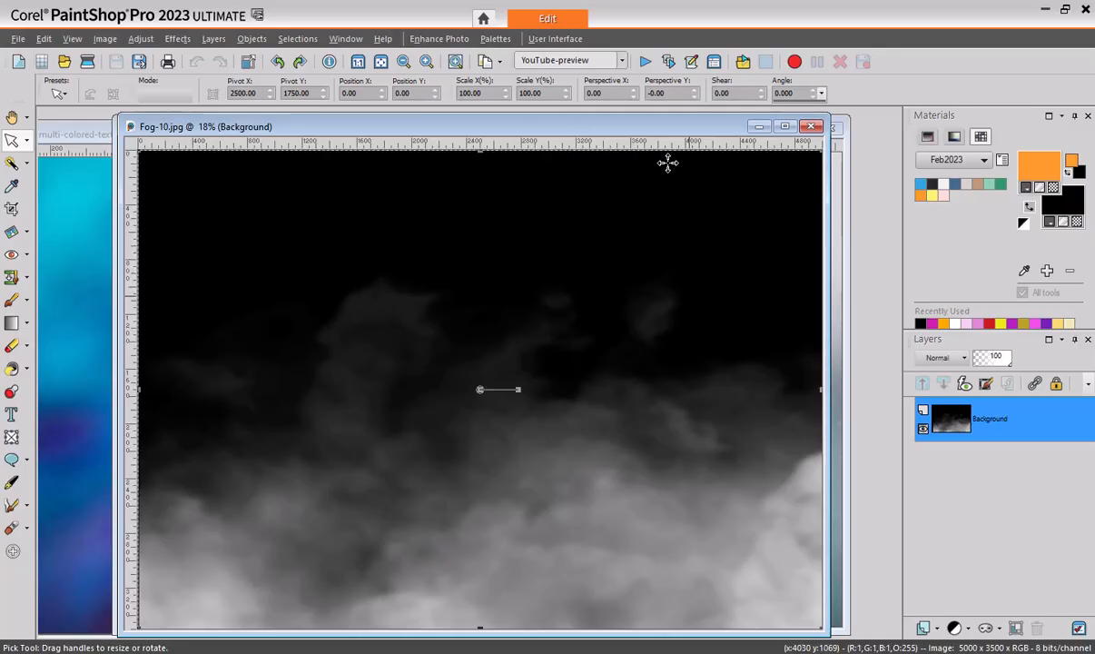
{"action": "left_click_drag", "start_coordinate": [677, 135], "coordinate": [667, 218]}
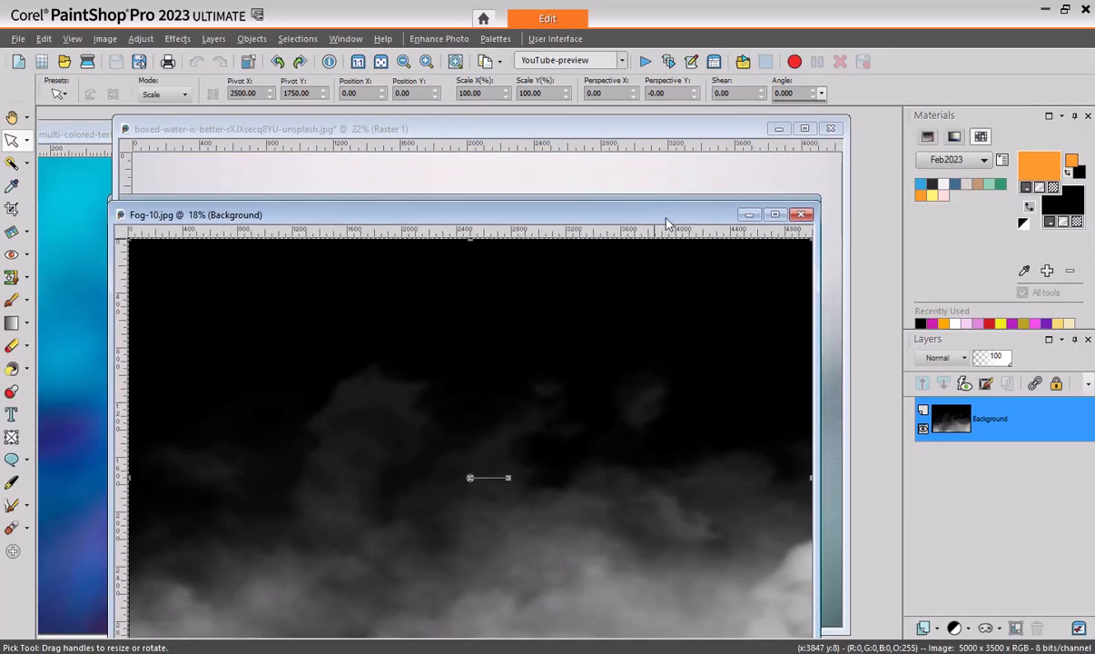
{"action": "left_click", "coordinate": [681, 136]}
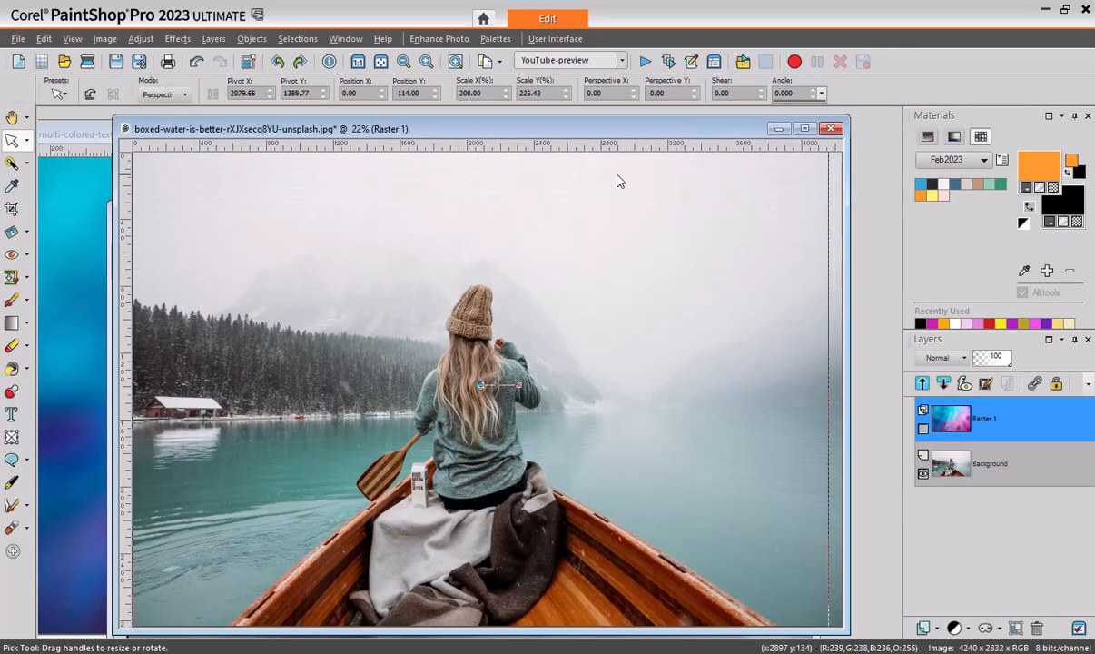
{"action": "key", "text": "ctrl+l"}
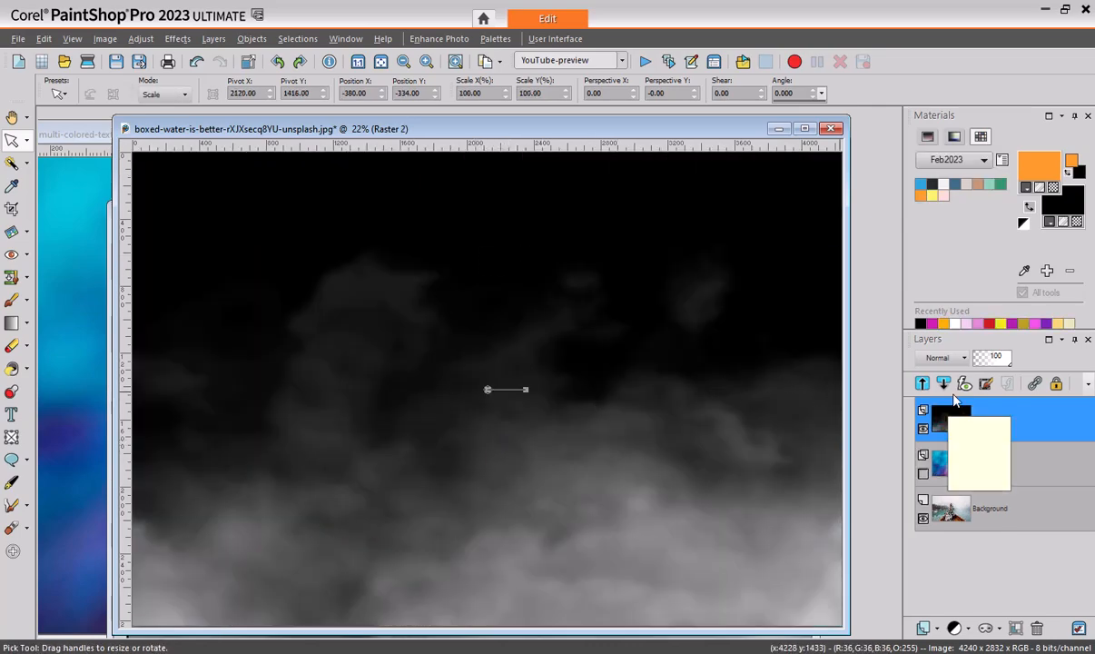
Step: Preview blend modes such as Hue and Dodge on the fog layer and set its blend mode to Overlay
{"action": "left_click", "coordinate": [966, 361]}
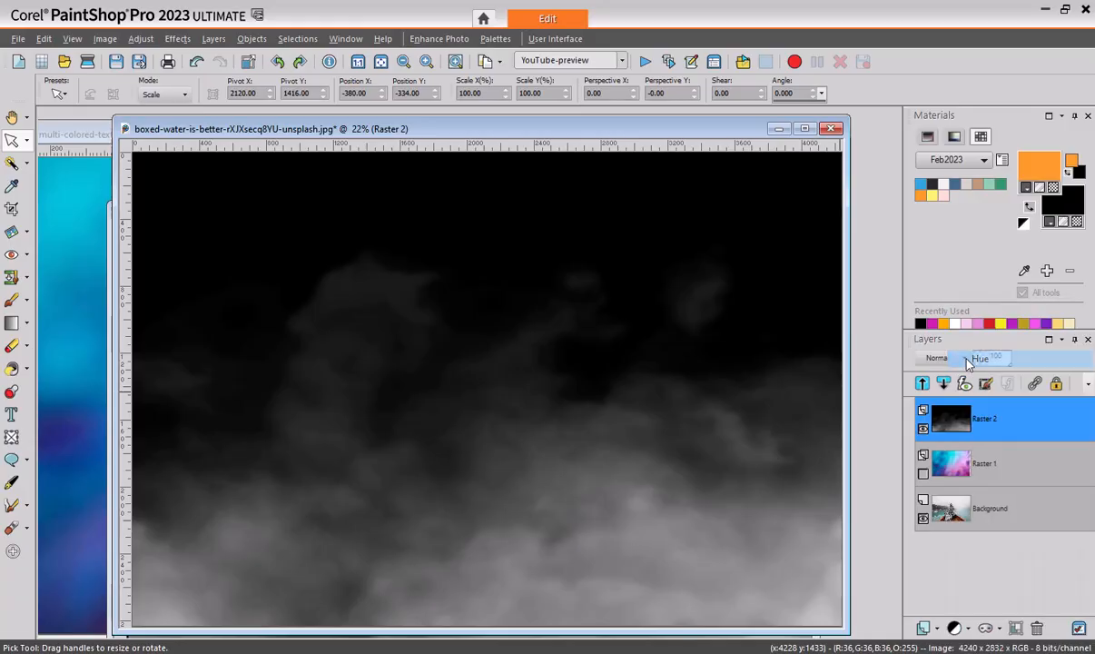
{"action": "left_click", "coordinate": [966, 361]}
{"action": "left_click", "coordinate": [966, 363]}
{"action": "left_click", "coordinate": [966, 363]}
{"action": "left_click", "coordinate": [966, 364]}
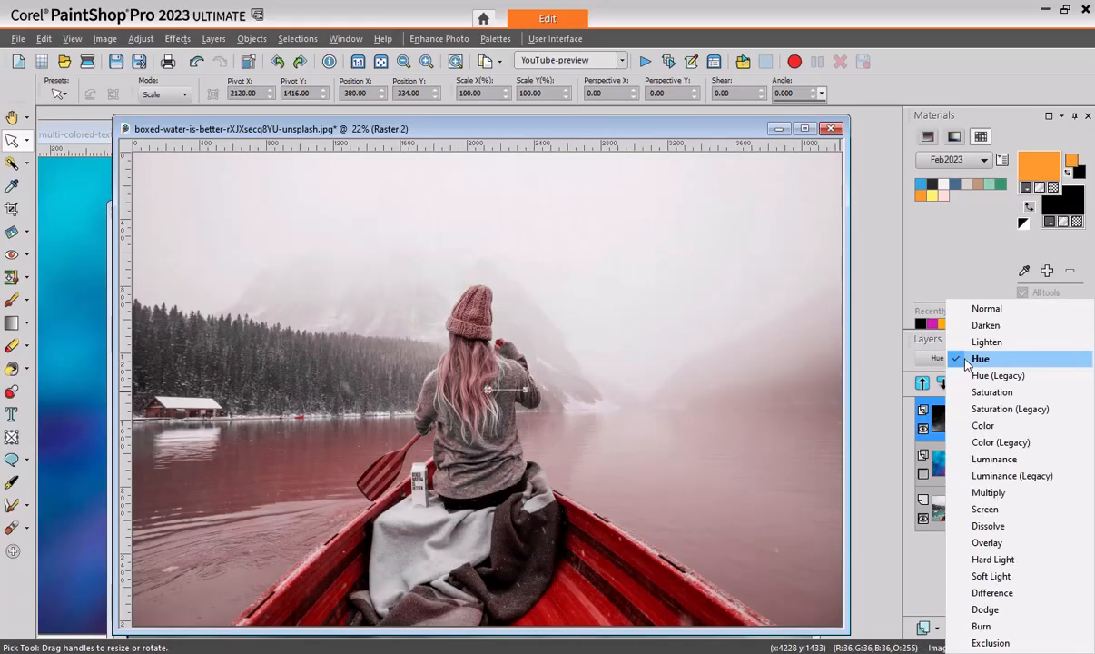
{"action": "left_click", "coordinate": [966, 365]}
{"action": "left_click", "coordinate": [966, 362]}
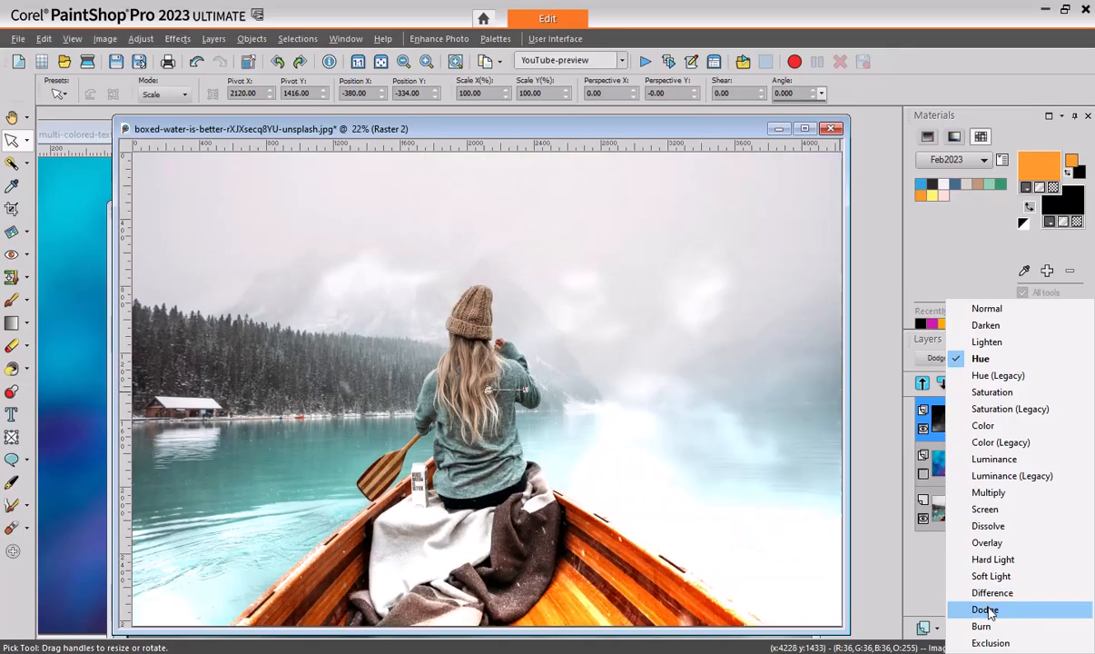
{"action": "left_click", "coordinate": [987, 547]}
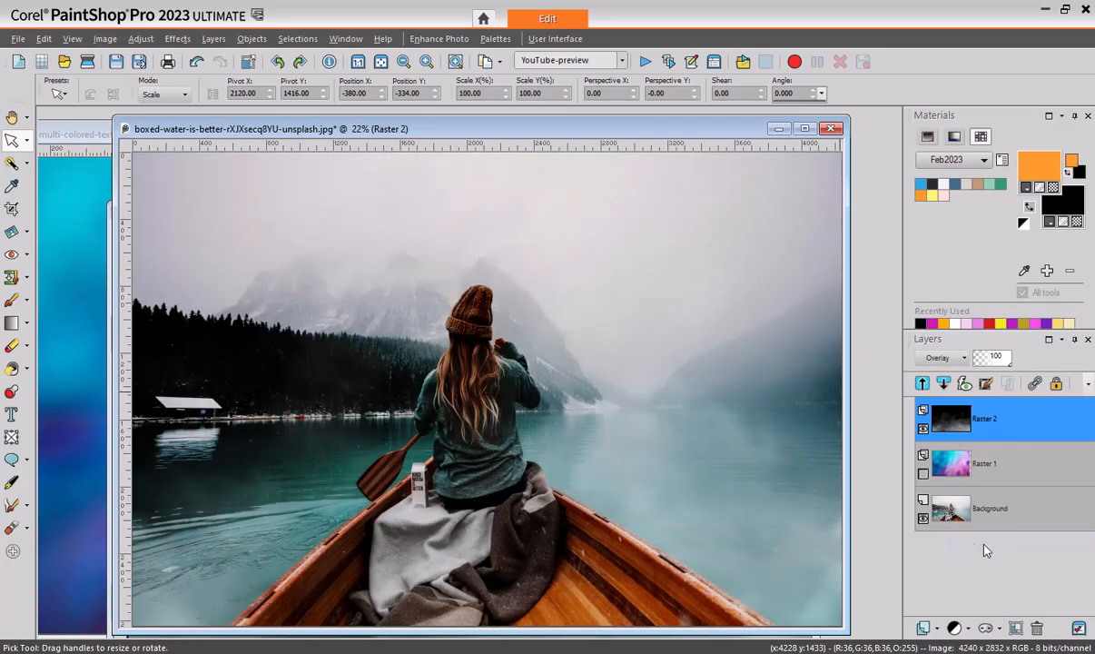
Step: Toggle the fog layer's visibility off and on to compare the Overlay effect with the original photo
{"action": "left_click", "coordinate": [923, 428]}
{"action": "left_click", "coordinate": [923, 428]}
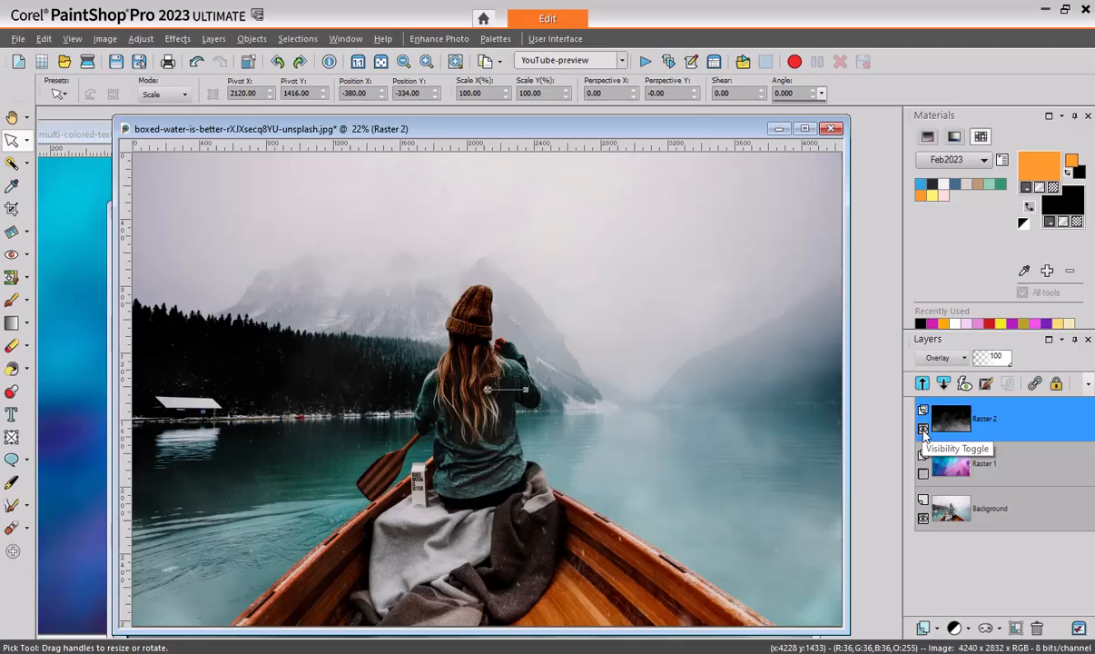
{"action": "left_click", "coordinate": [924, 429]}
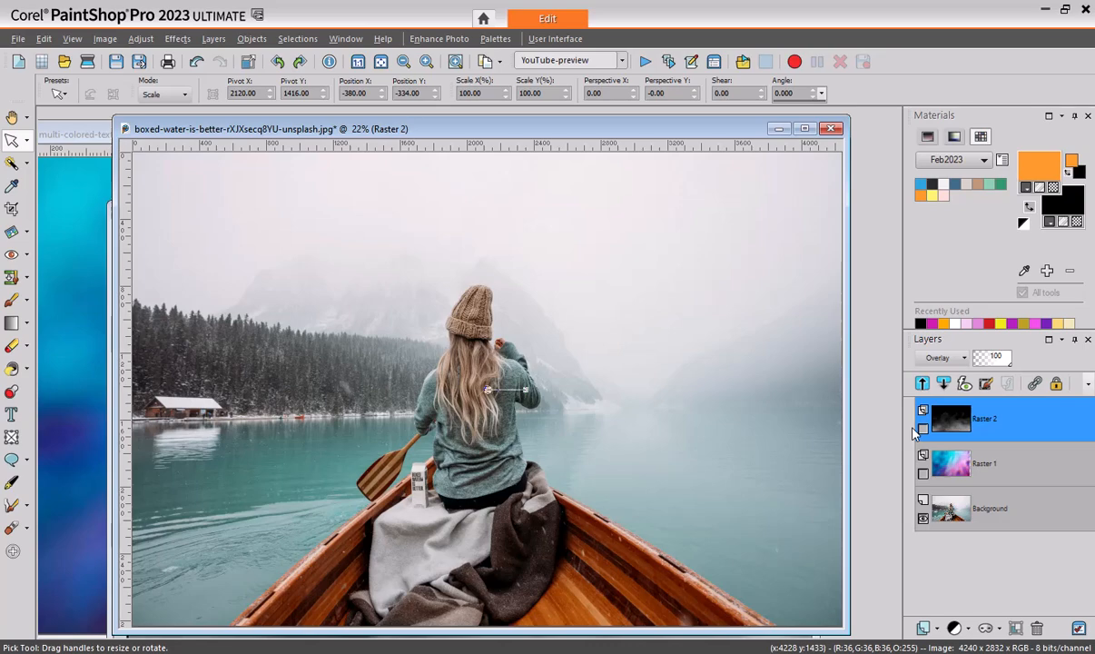
{"action": "left_click", "coordinate": [923, 429]}
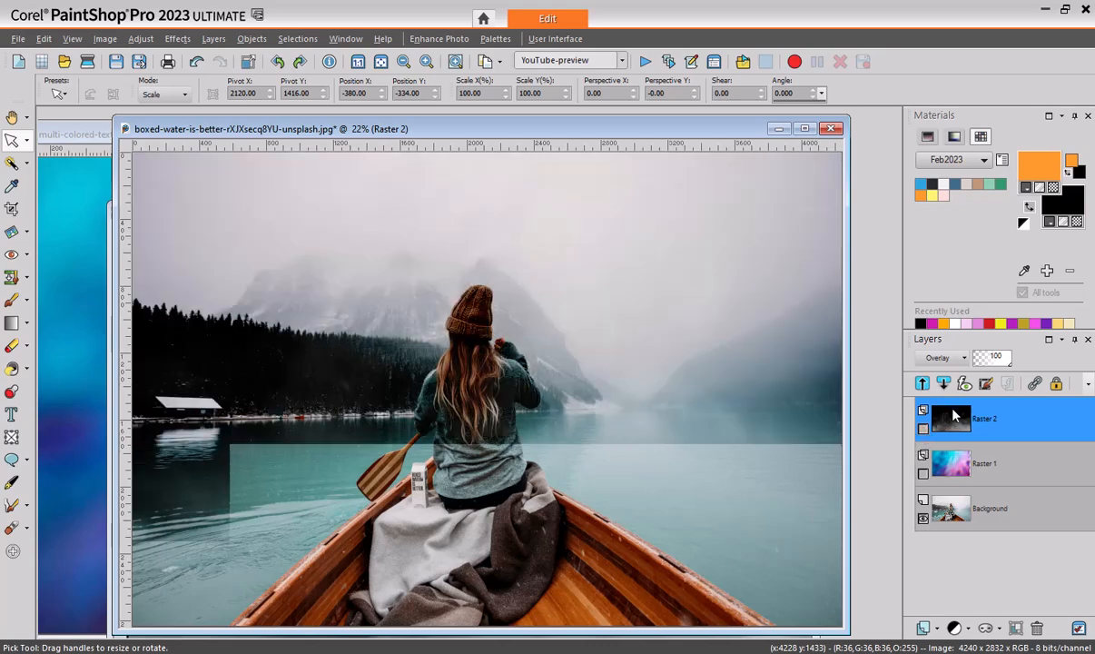
Step: Set the fog layer's blend mode to Exclusion
{"action": "left_click", "coordinate": [945, 358]}
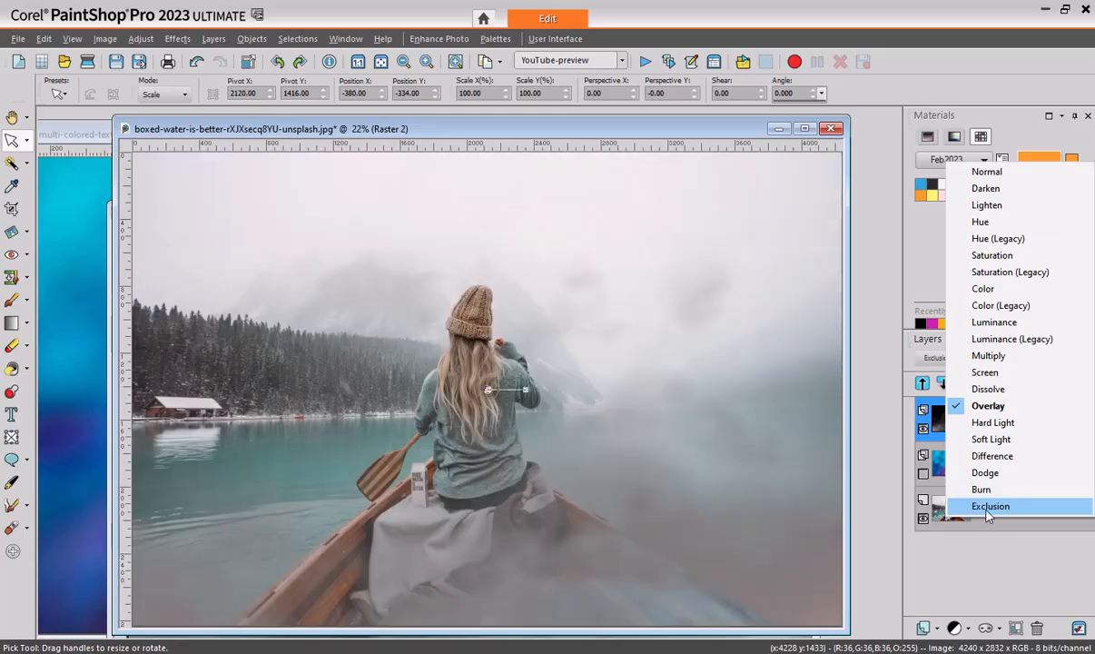
{"action": "left_click", "coordinate": [897, 369]}
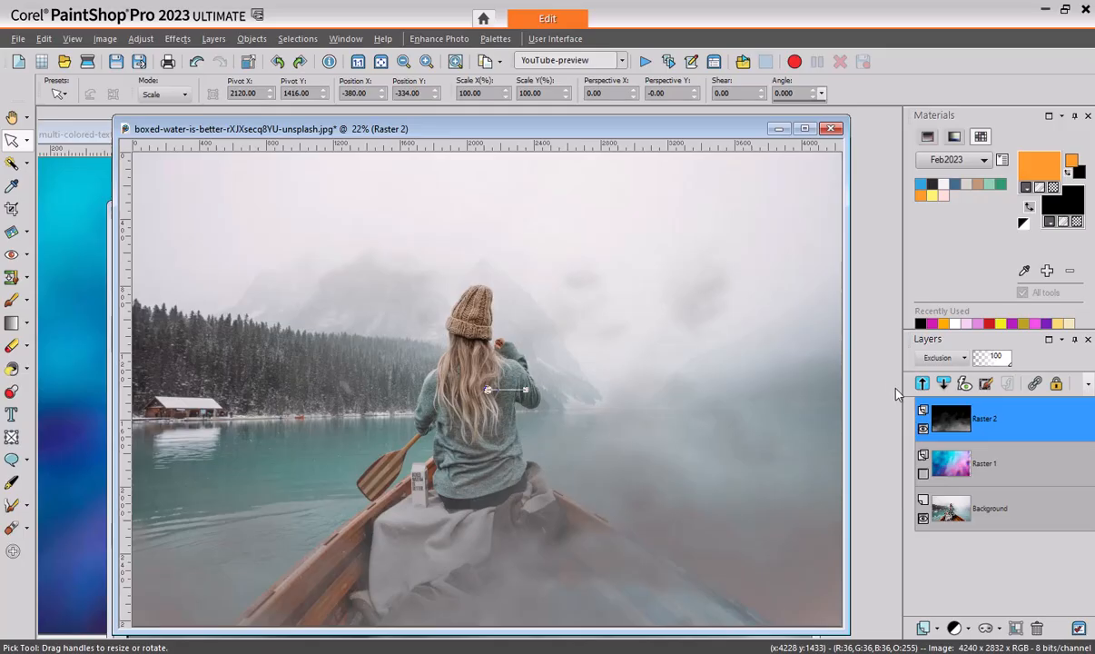